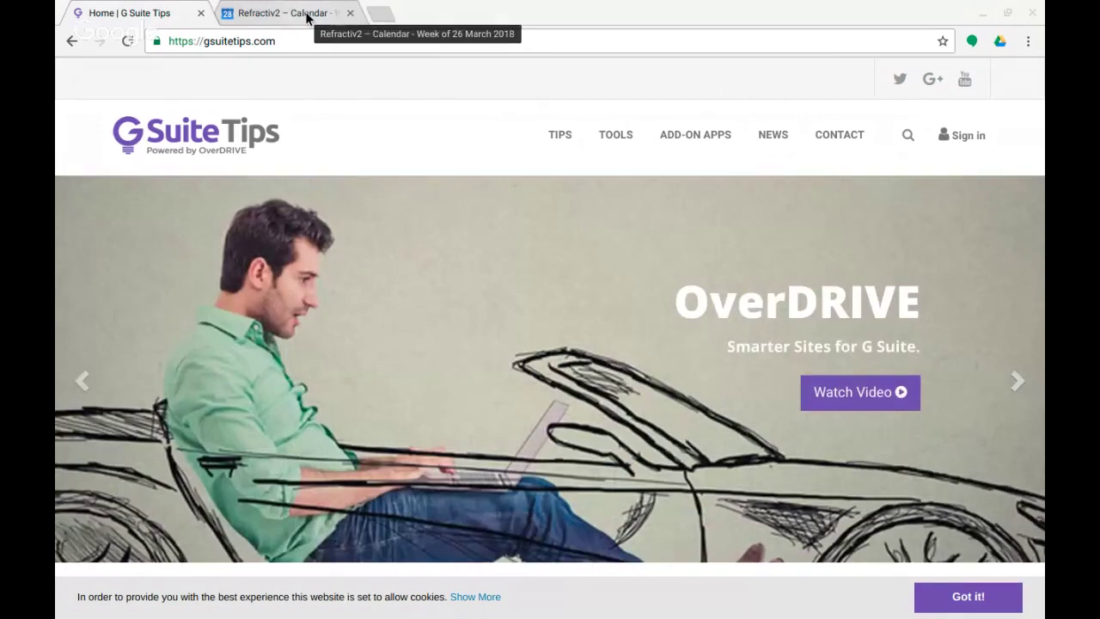
Switch to the Refractiv2 Calendar tab showing the week of 26 March – 1 April 2018
left_click(307, 18)
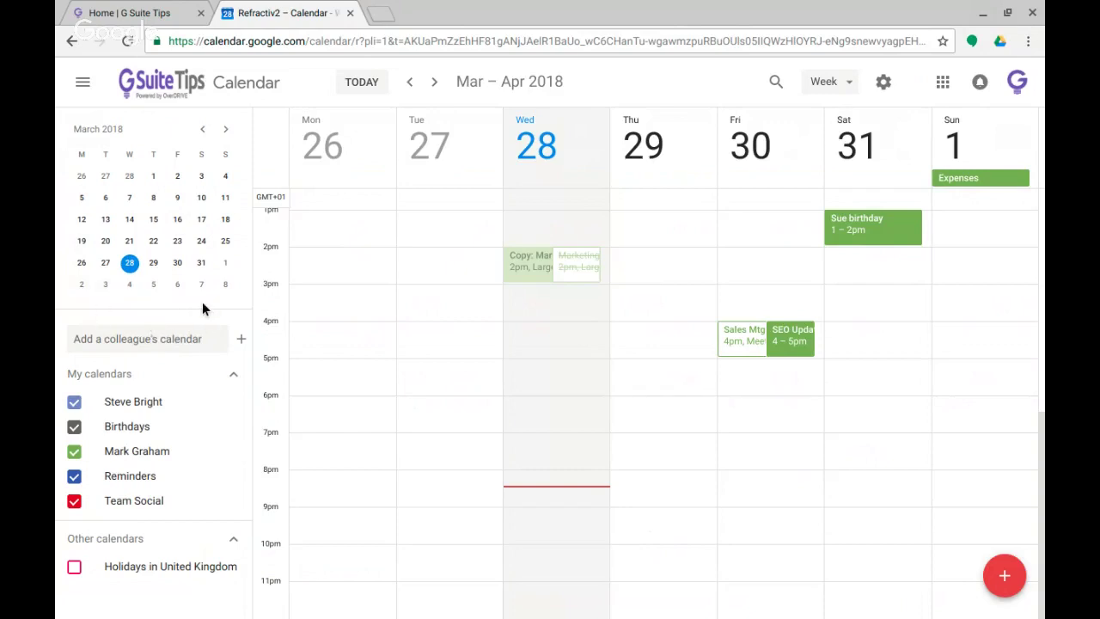
In Settings, turn on a secondary time zone set to (GMT-06:00) Central Time - Mexico City
left_click(884, 82)
left_click(896, 129)
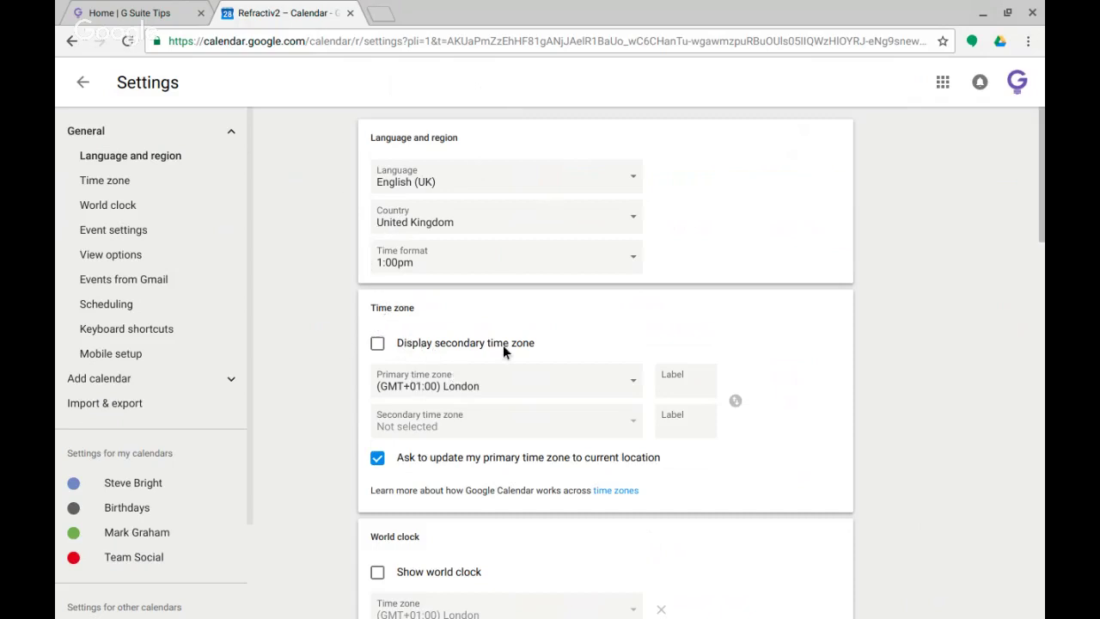
left_click(379, 345)
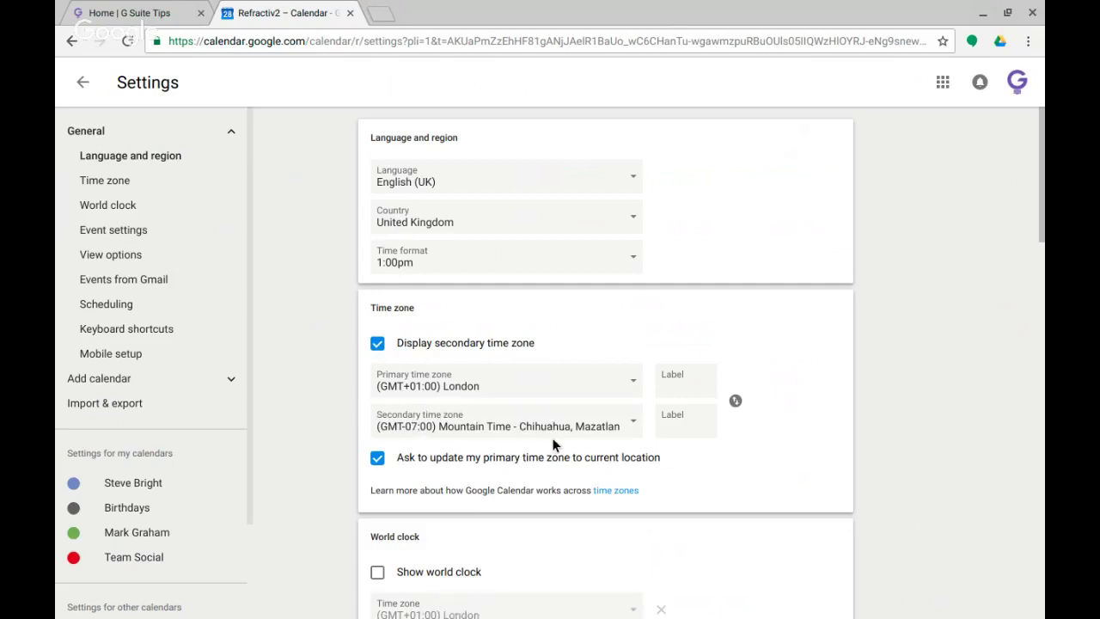
left_click(631, 427)
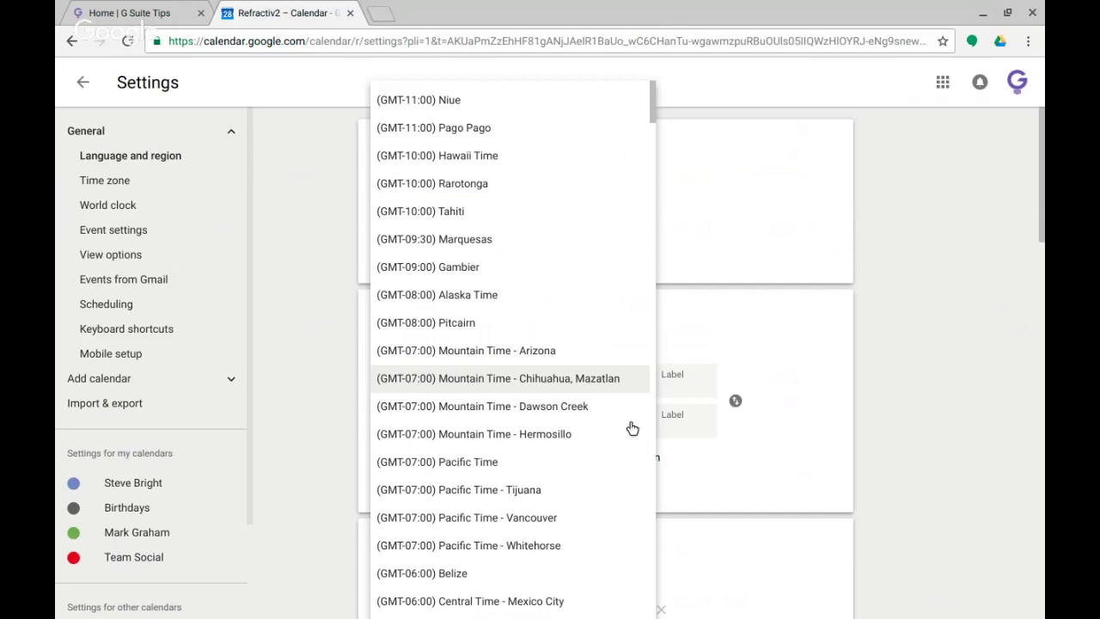
scroll(481, 496, "down", 1)
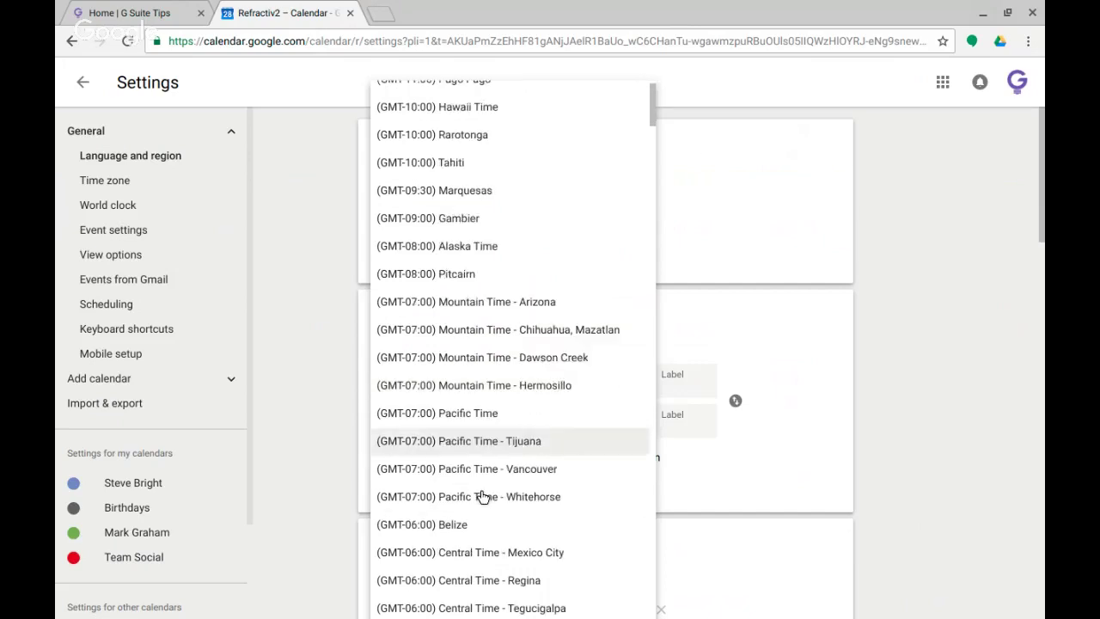
scroll(483, 497, "down", 4)
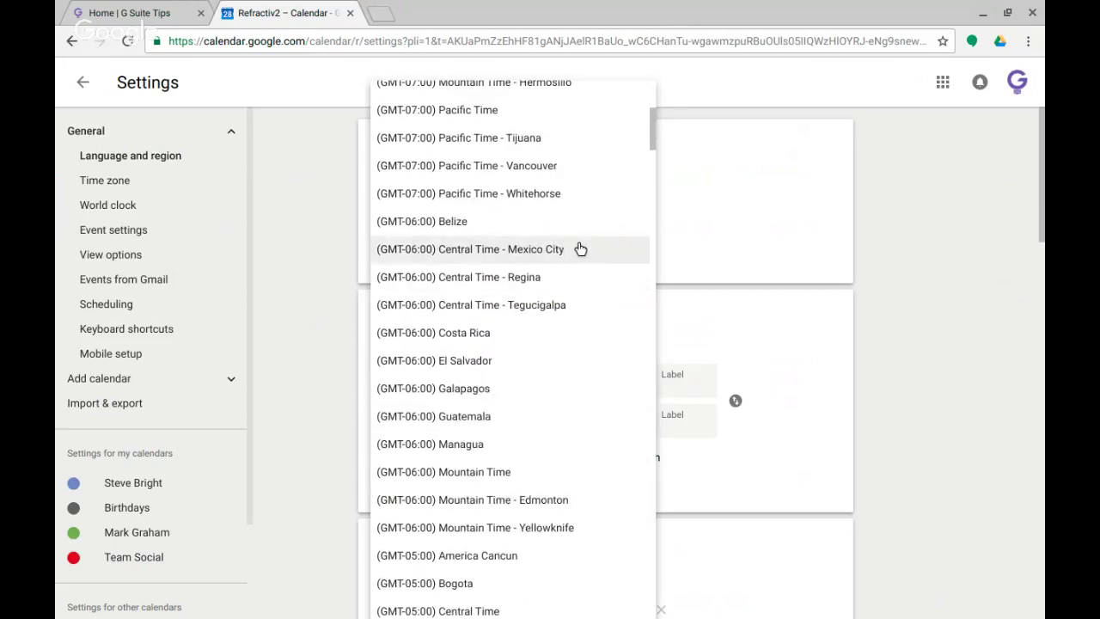
left_click(512, 258)
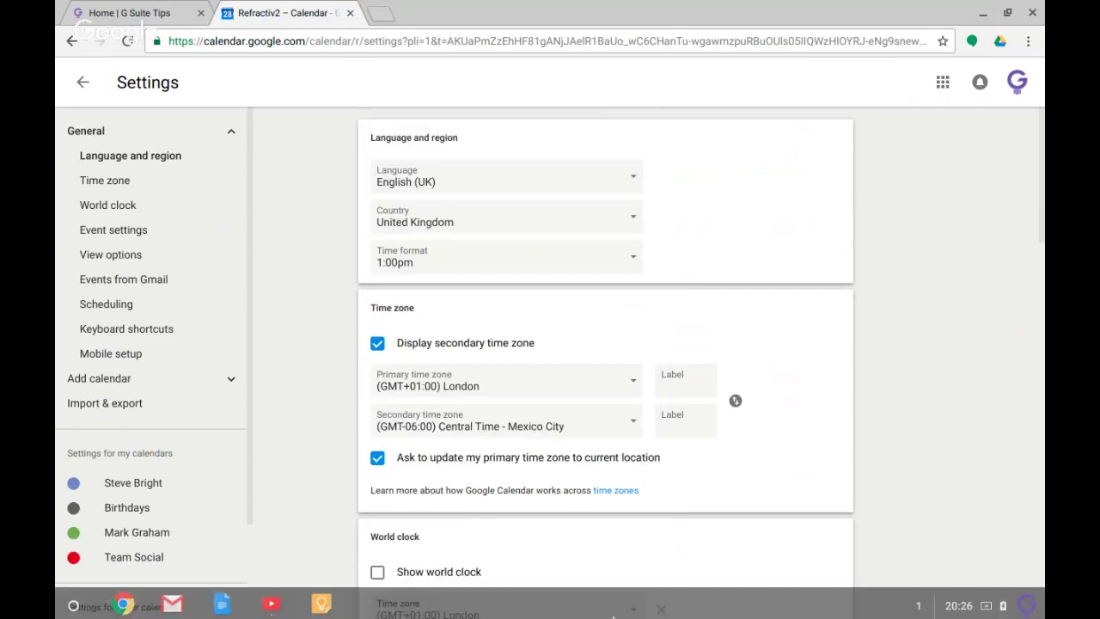
Go back to the week view and scroll to see the GMT-06 and GMT+01 hour columns
left_click(82, 85)
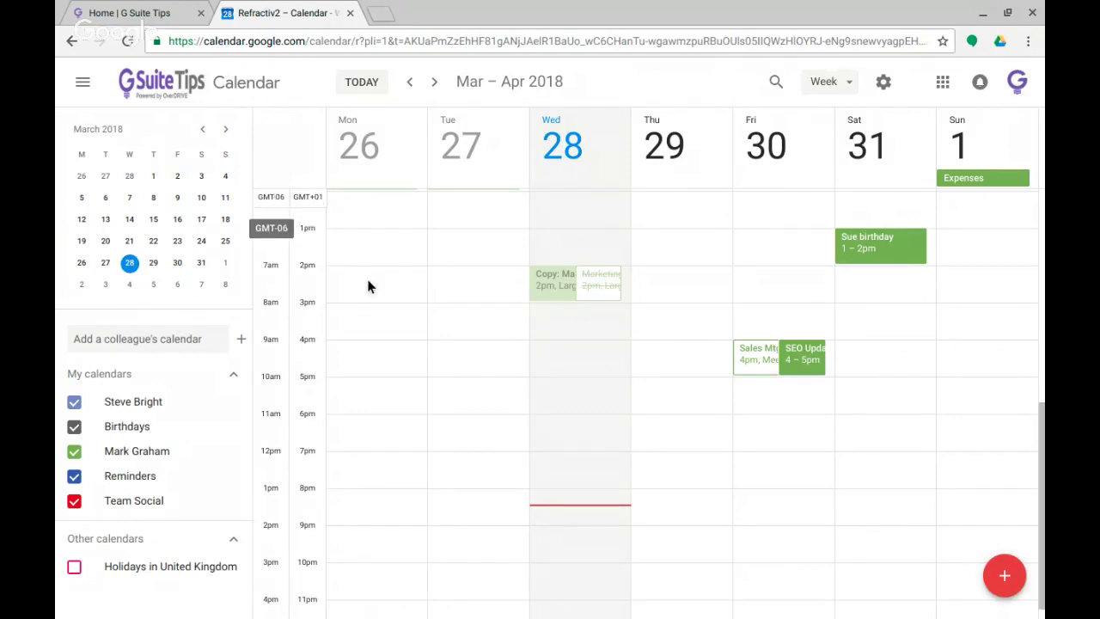
scroll(370, 471, "down", 1)
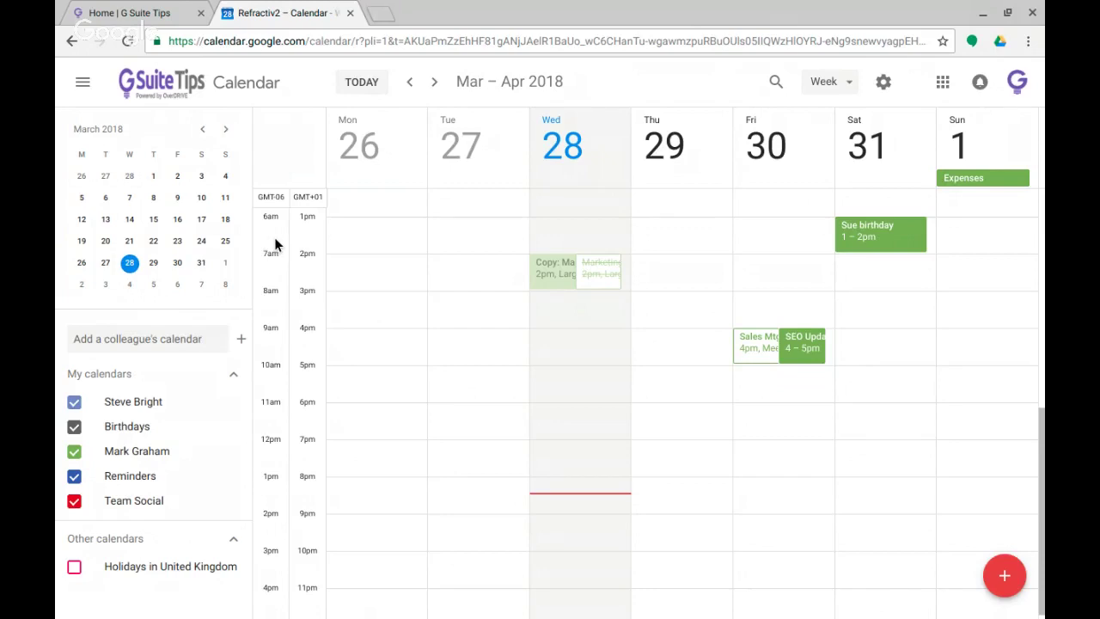
Turn on the world clock and remove its Hawaii and Dhaka zones, keeping London
left_click(883, 81)
left_click(902, 123)
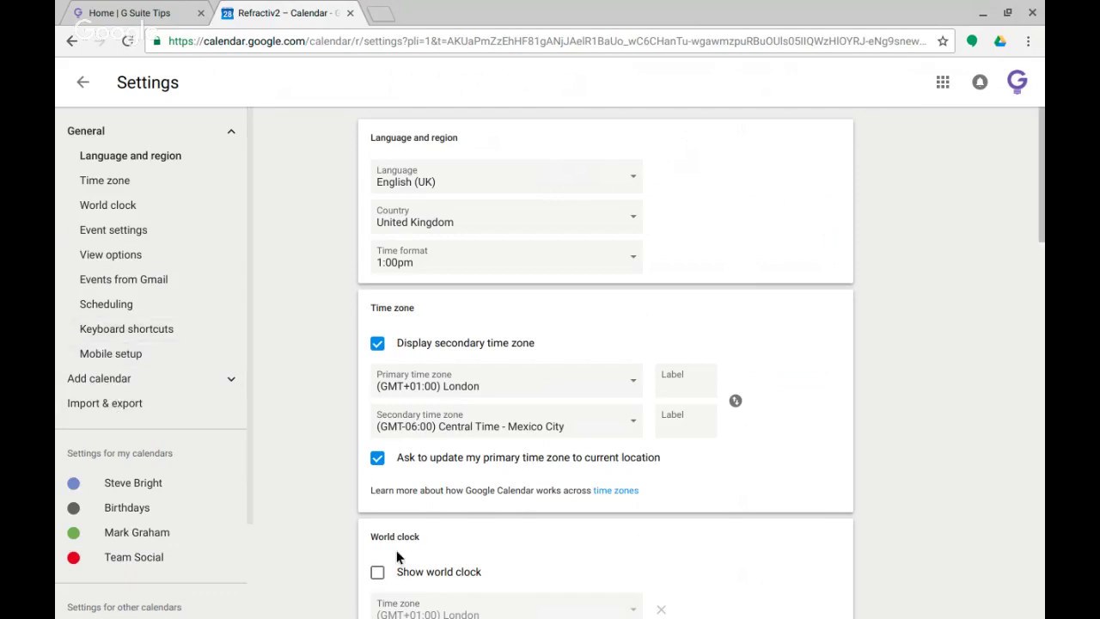
left_click(108, 207)
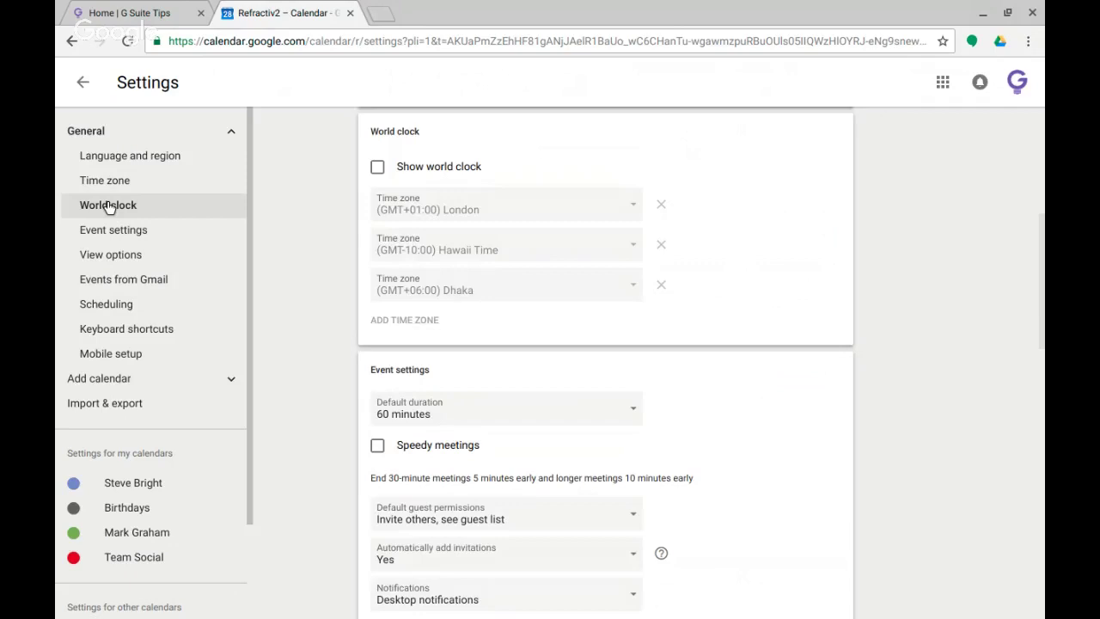
left_click(372, 168)
left_click(662, 248)
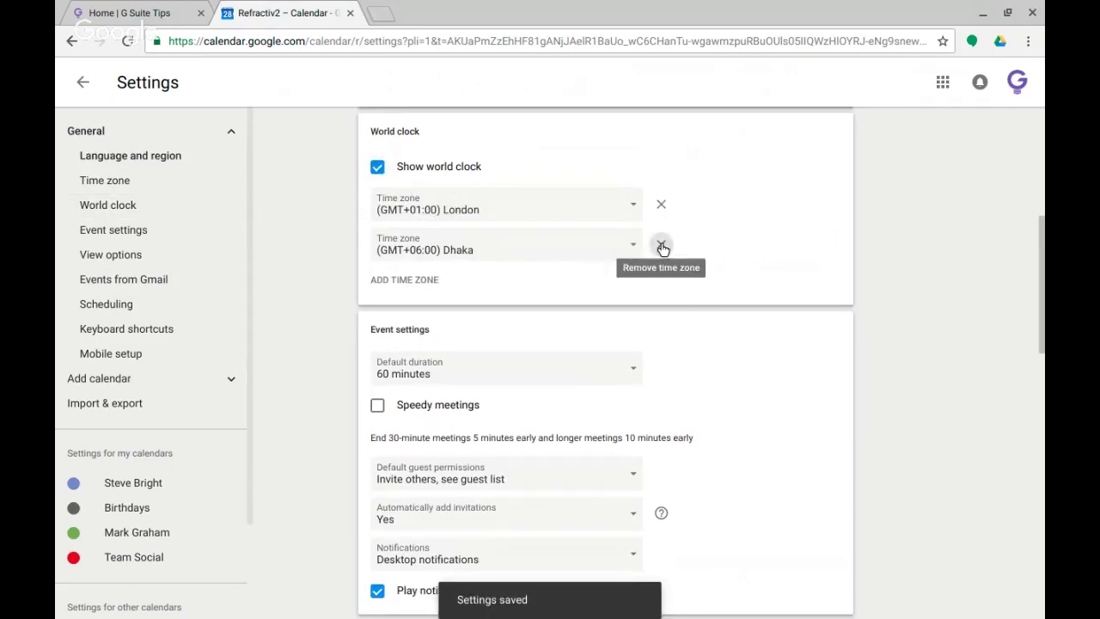
left_click(660, 247)
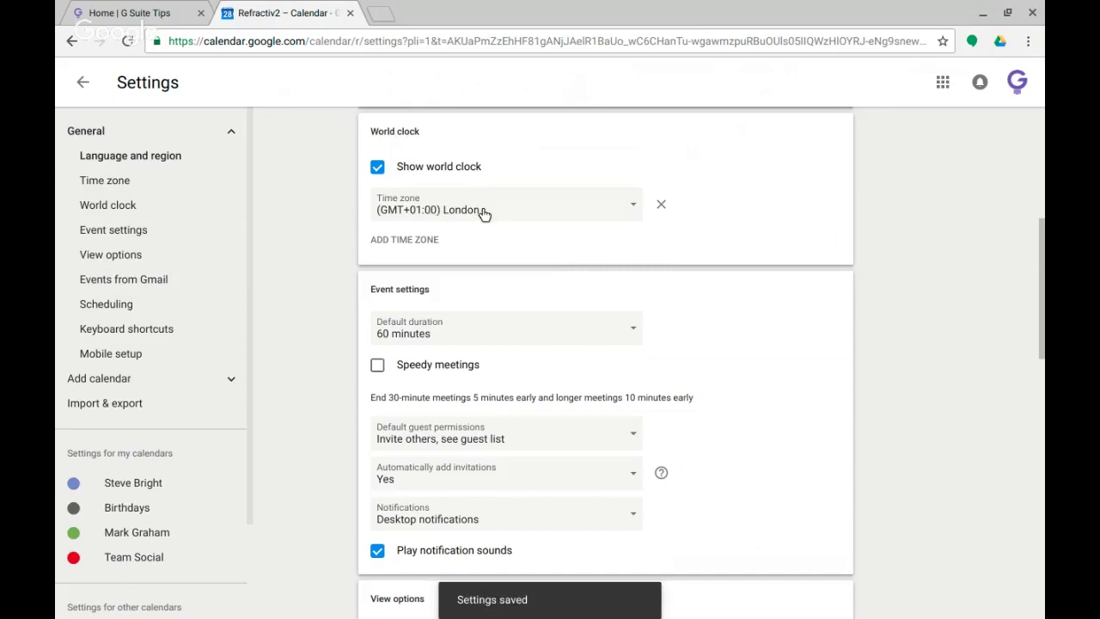
Add Bogota and Hong Kong as the second and third world clock time zones
left_click(392, 247)
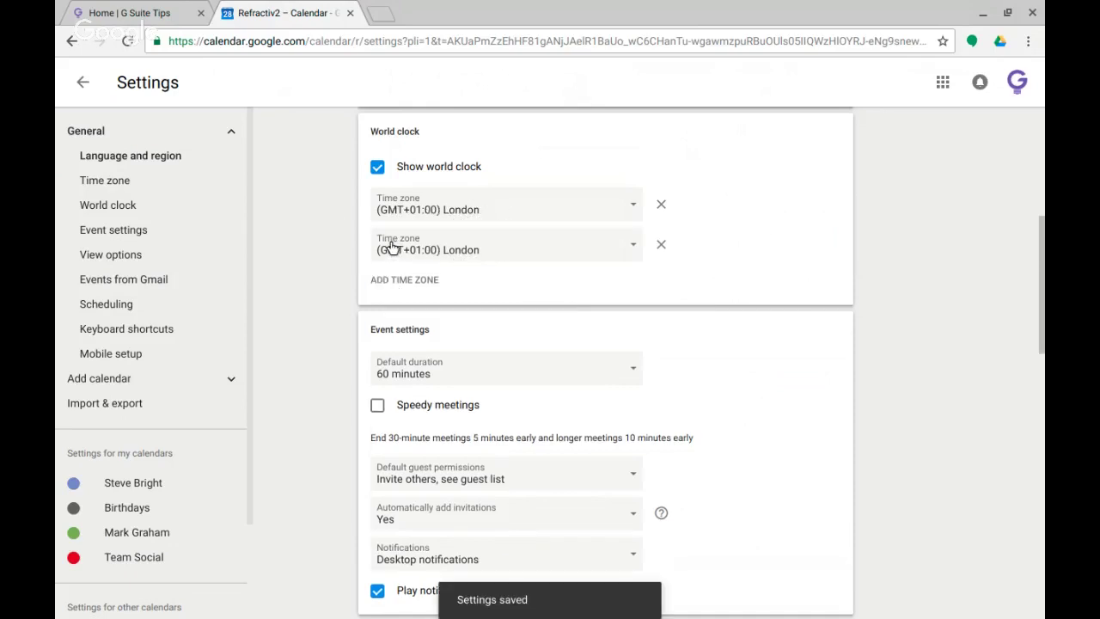
left_click(635, 248)
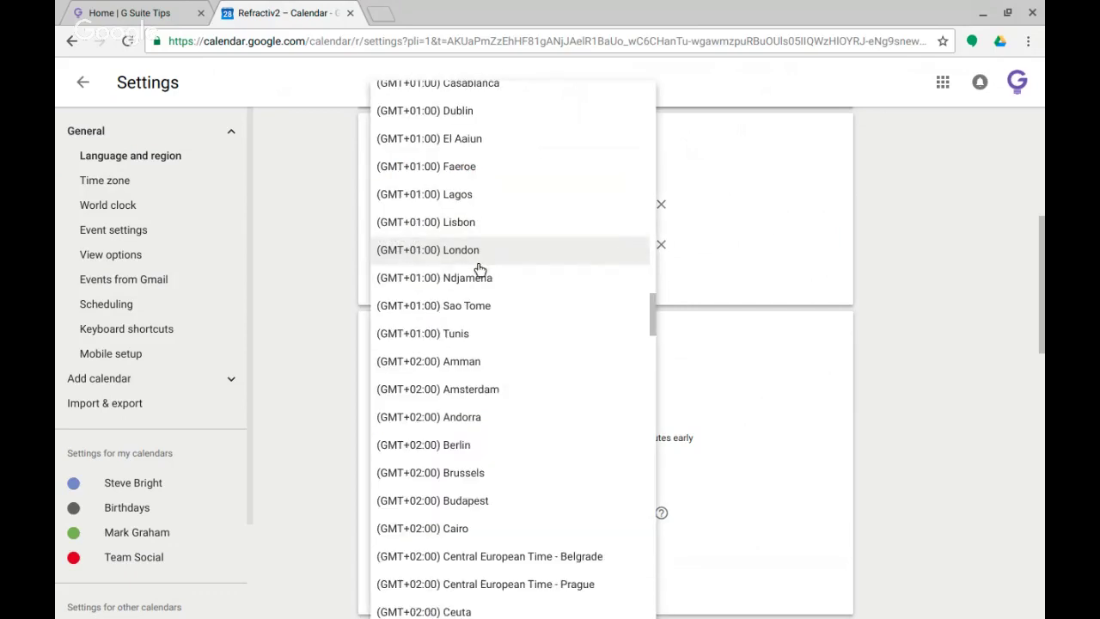
scroll(480, 271, "up", 4)
scroll(480, 271, "up", 15)
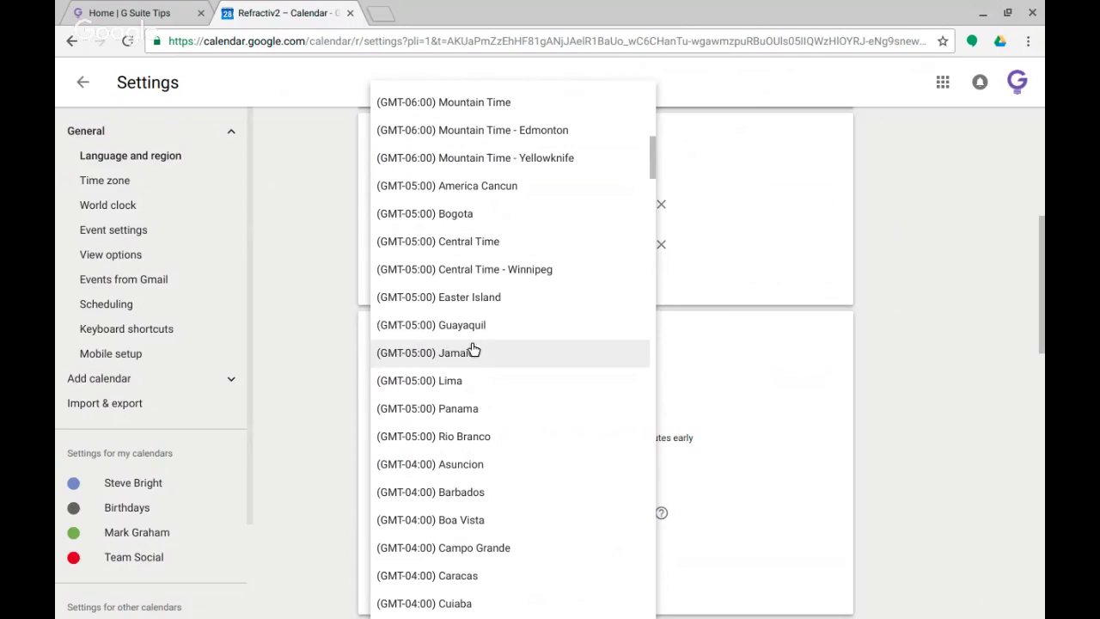
left_click(458, 215)
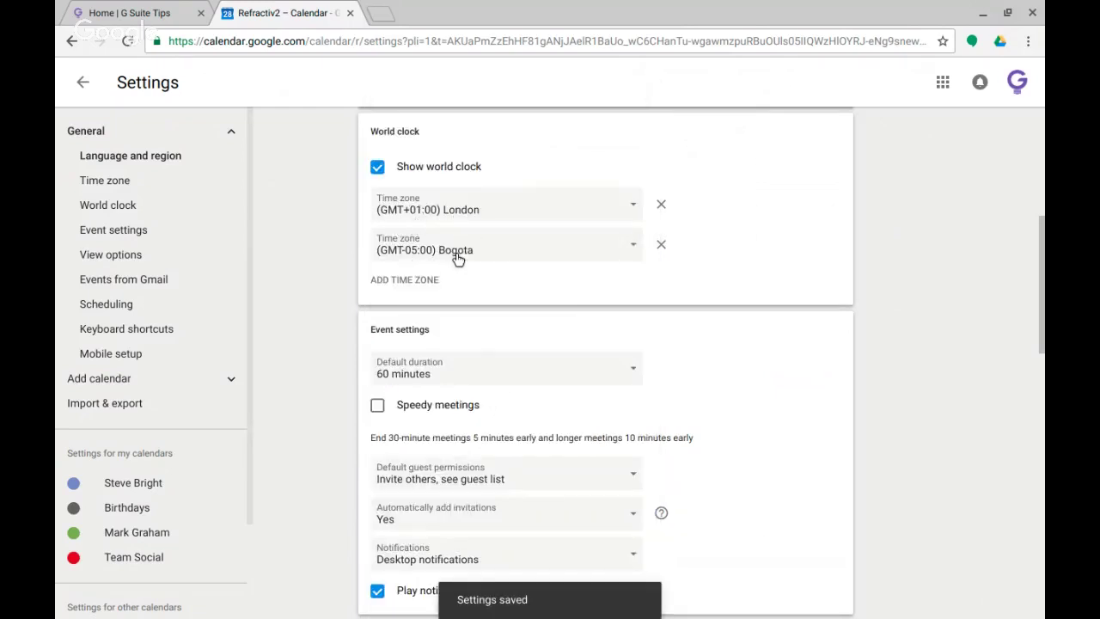
left_click(421, 280)
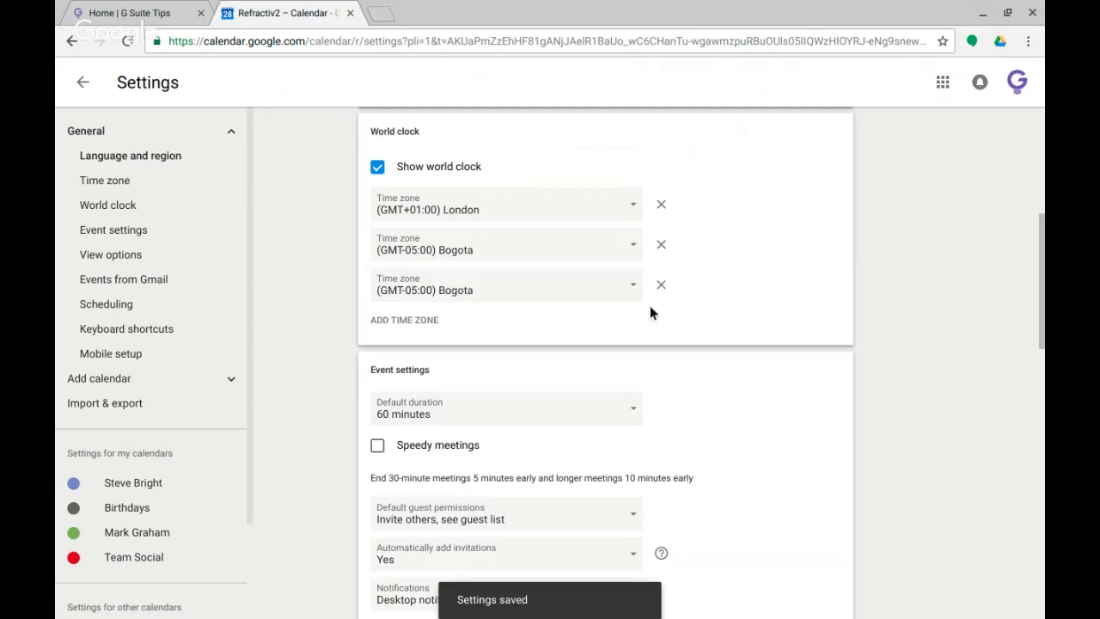
left_click(628, 287)
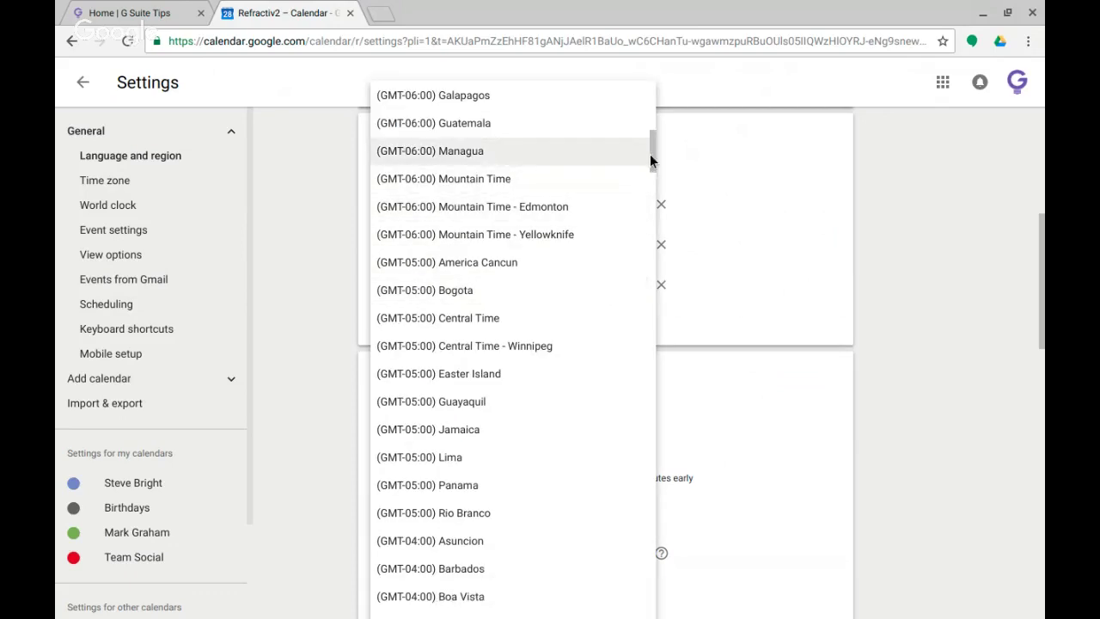
scroll(650, 159, "down", 20)
scroll(651, 160, "down", 10)
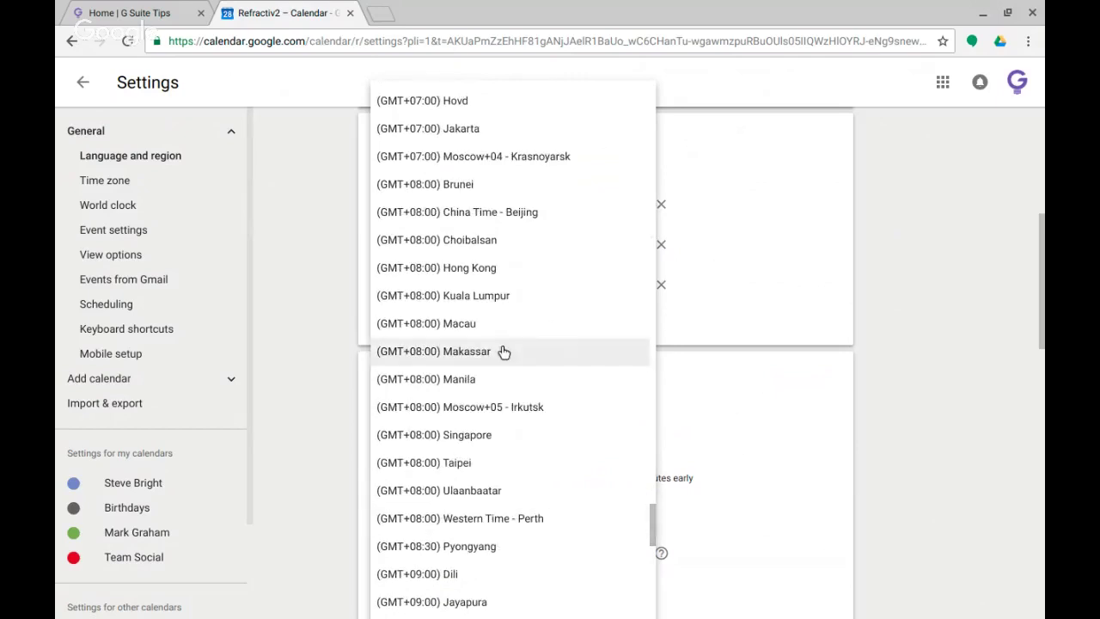
left_click(469, 274)
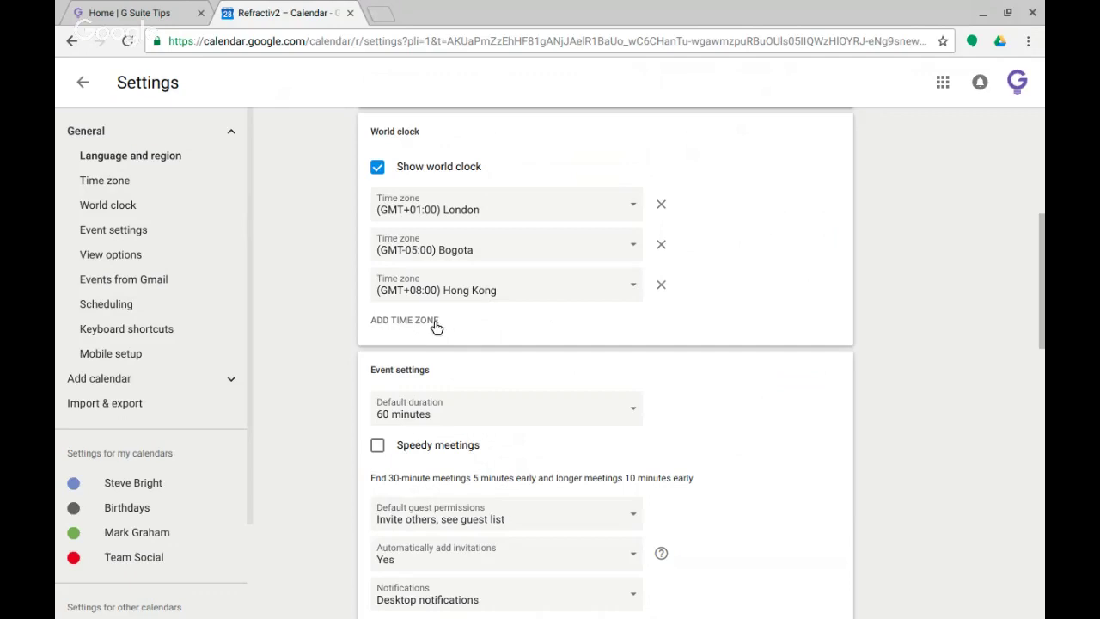
Return to the week view and draft a Monday 3pm event to check world clock times
left_click(83, 83)
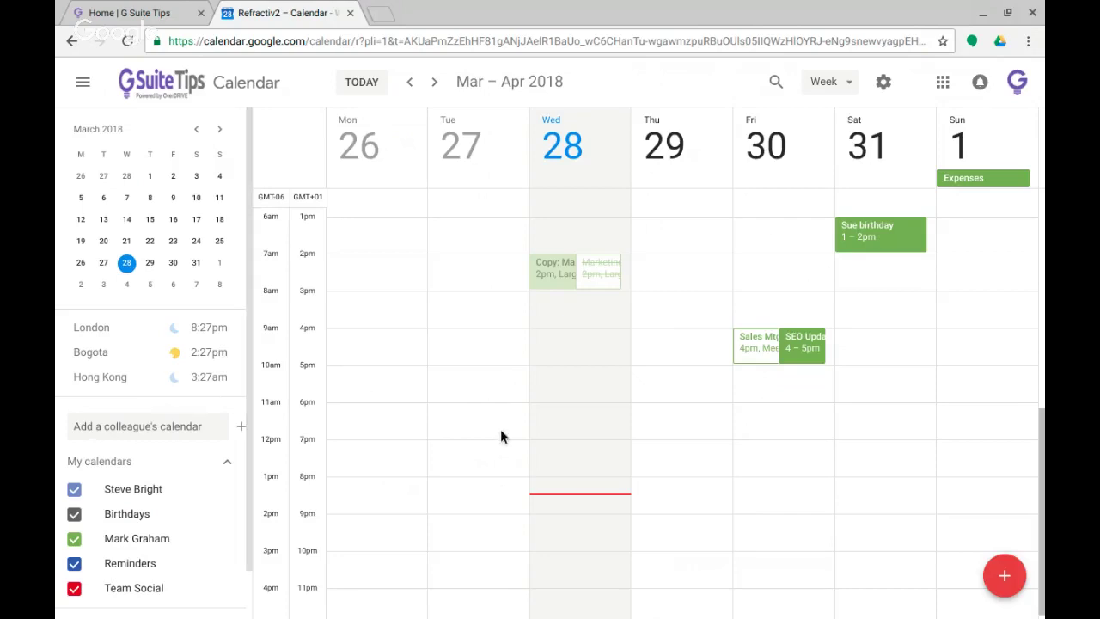
left_click(369, 303)
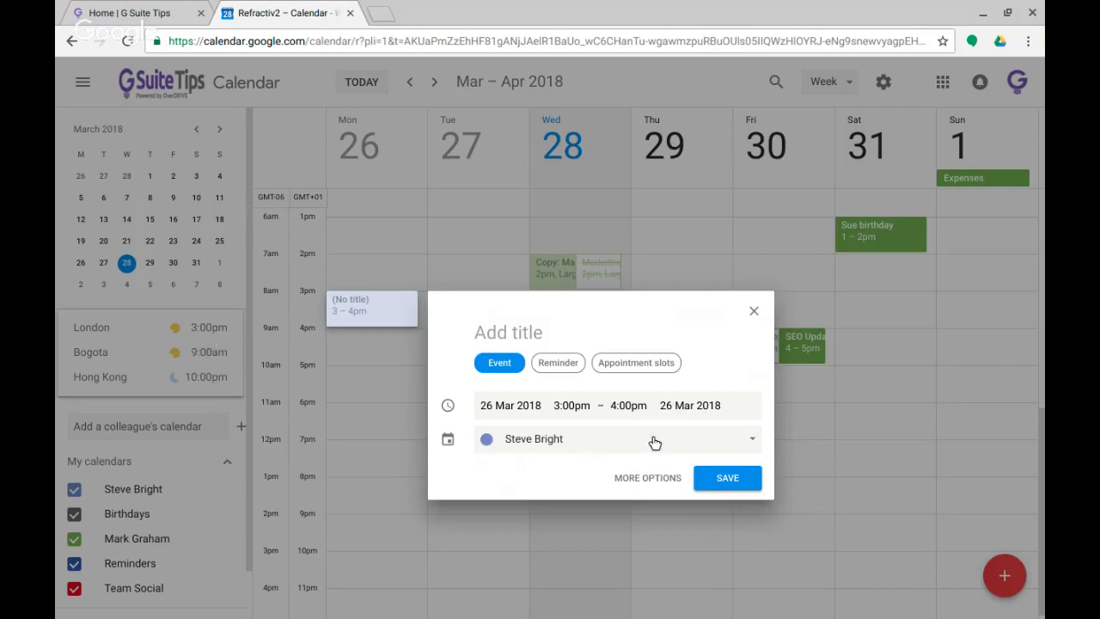
Discard the draft event and set the time format to 13:00 (24-hour) in Settings
left_click(755, 313)
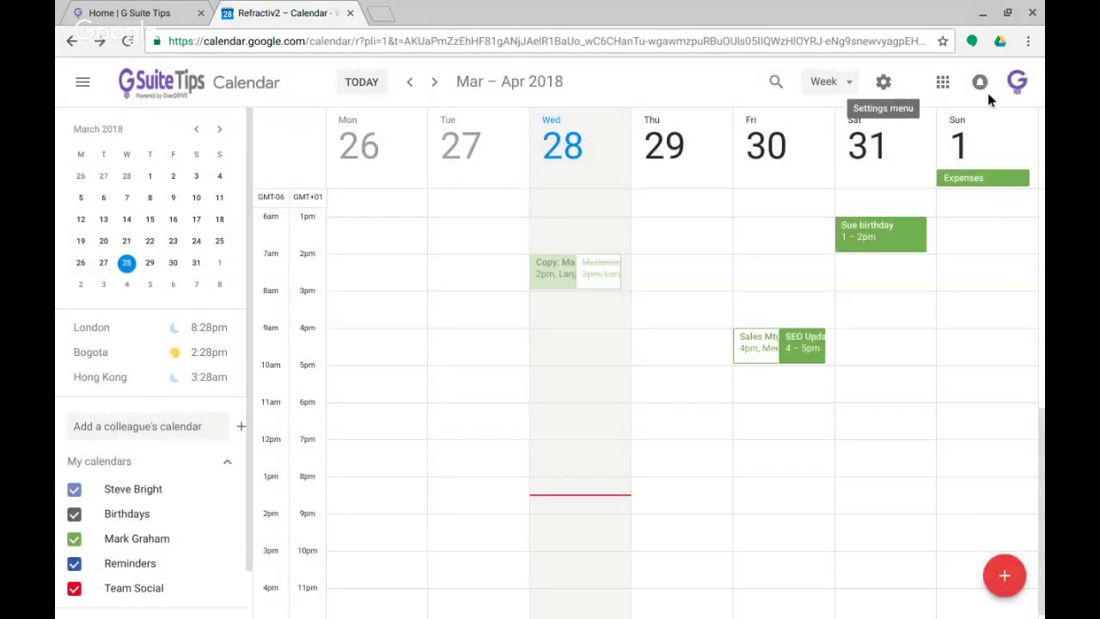
left_click(883, 81)
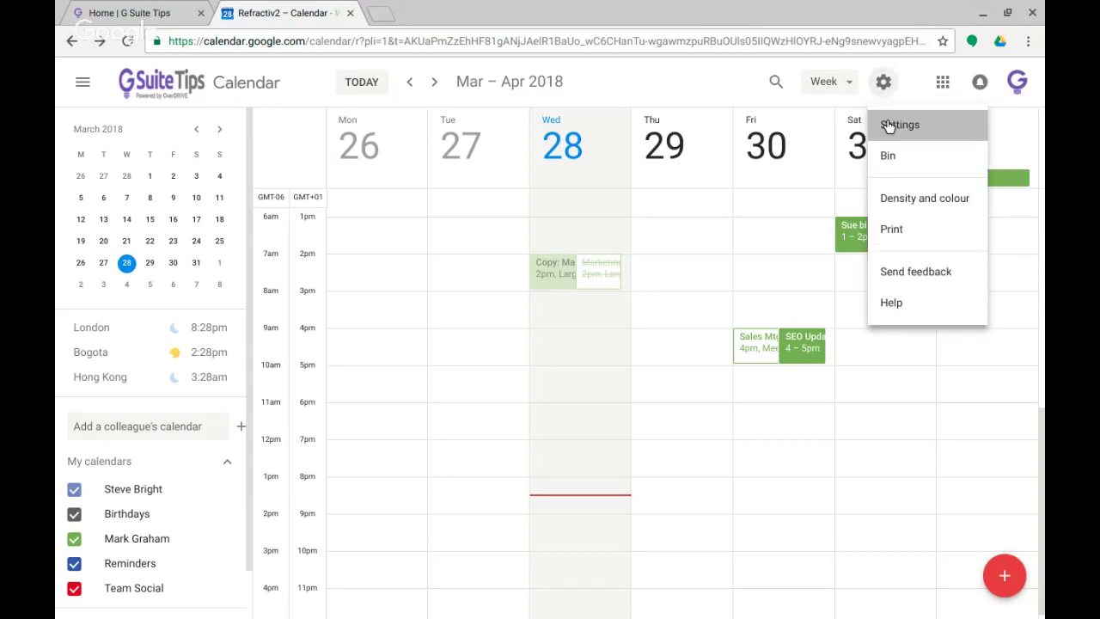
left_click(889, 126)
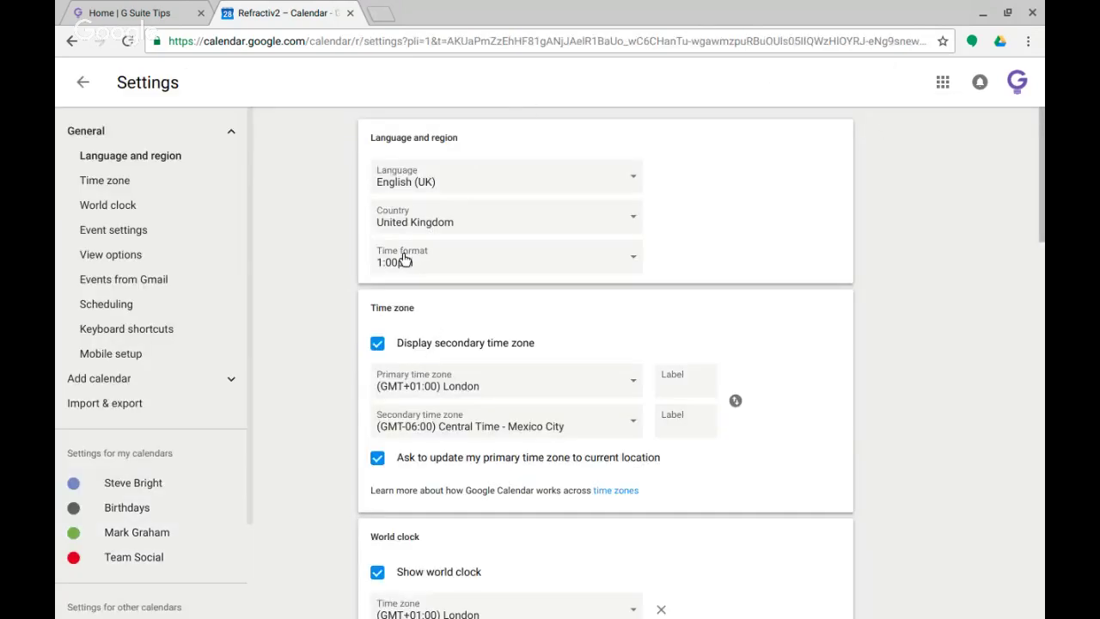
left_click(632, 263)
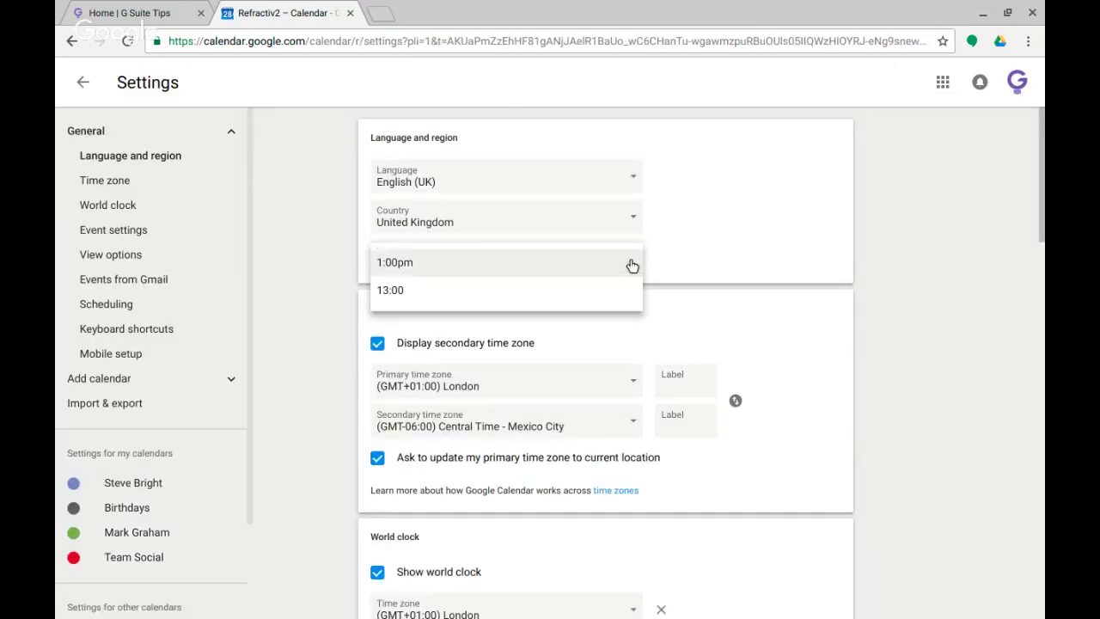
left_click(452, 291)
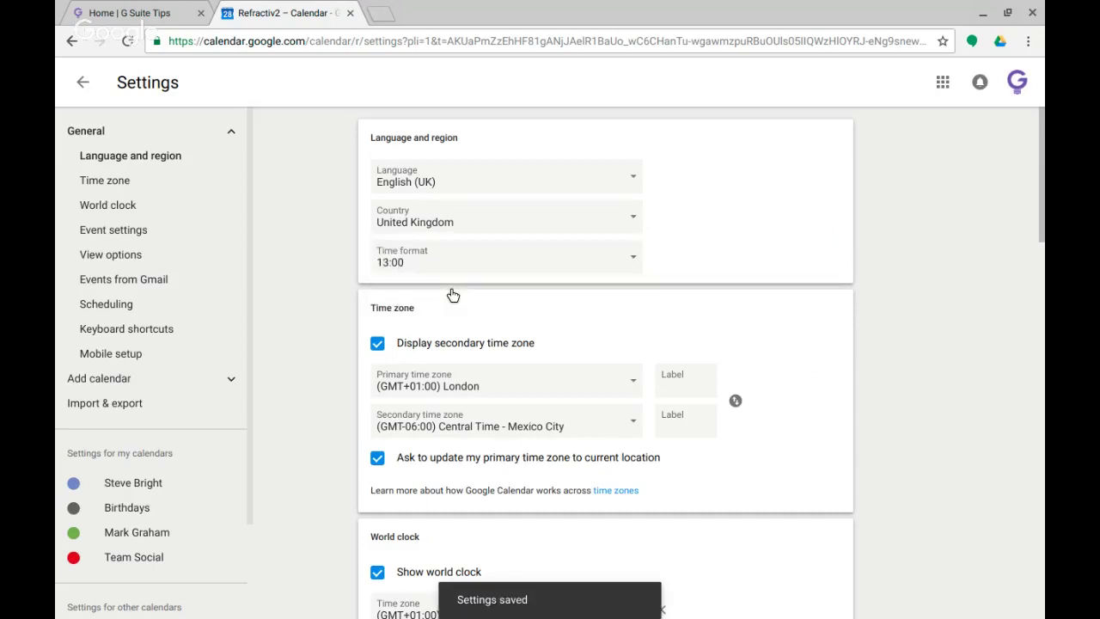
Return to the week view, preview a Friday 18:00 draft event in 24-hour times, then discard it
left_click(81, 88)
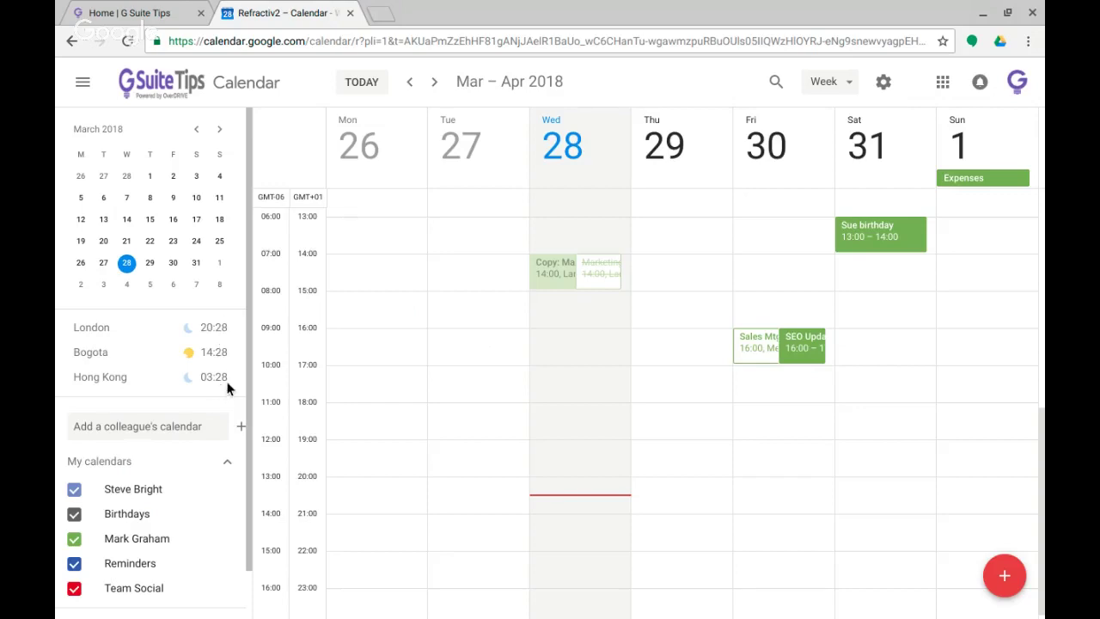
left_click(775, 421)
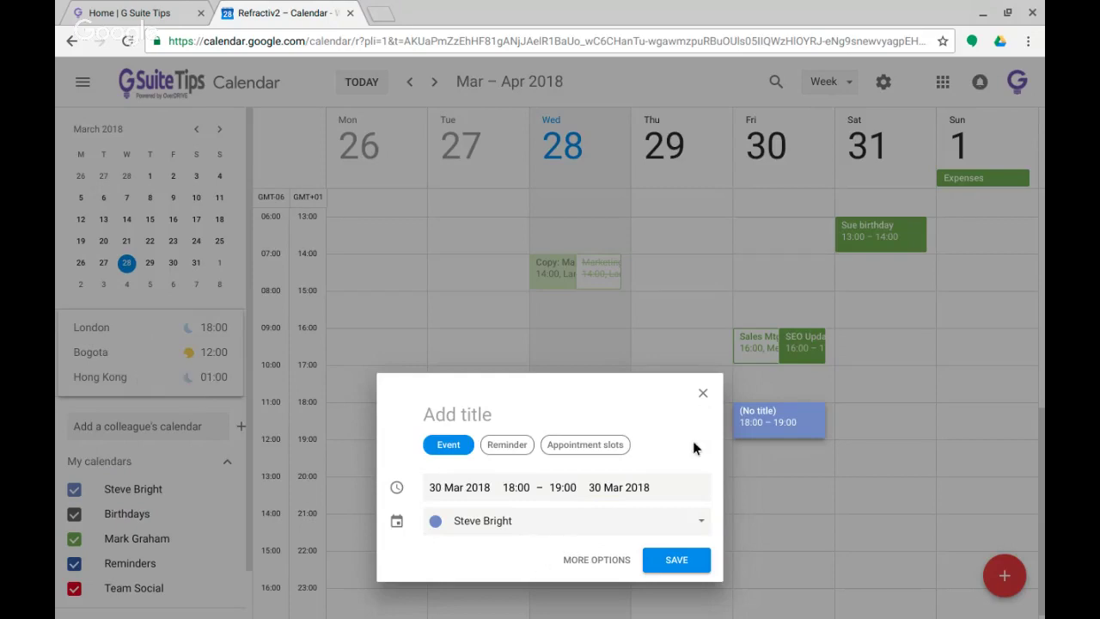
left_click(703, 394)
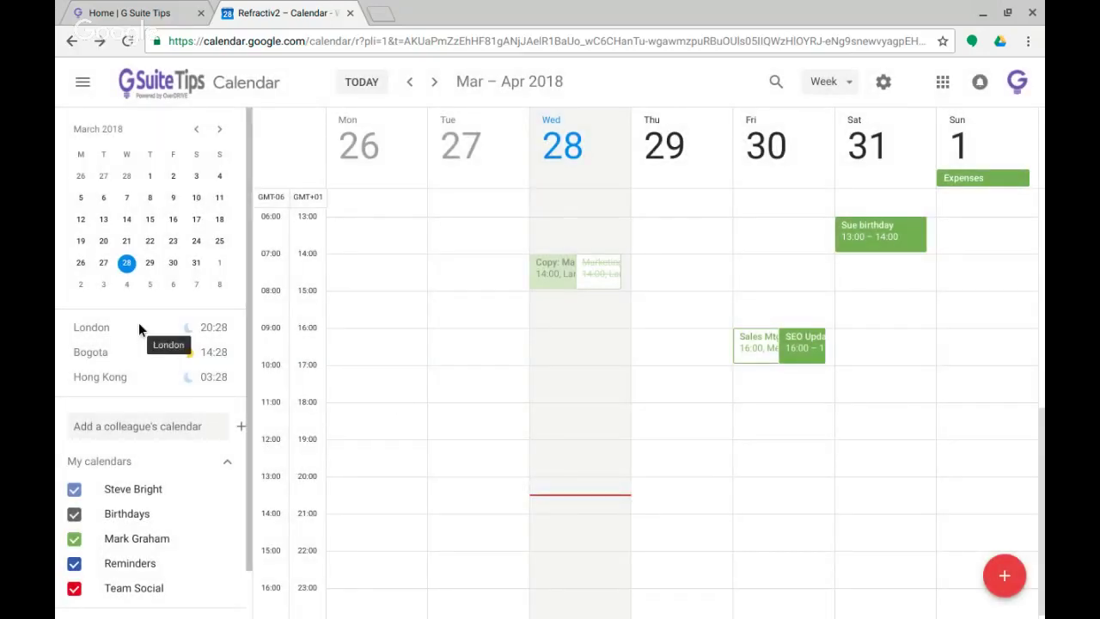
In Settings, untick Display secondary time zone
left_click(883, 82)
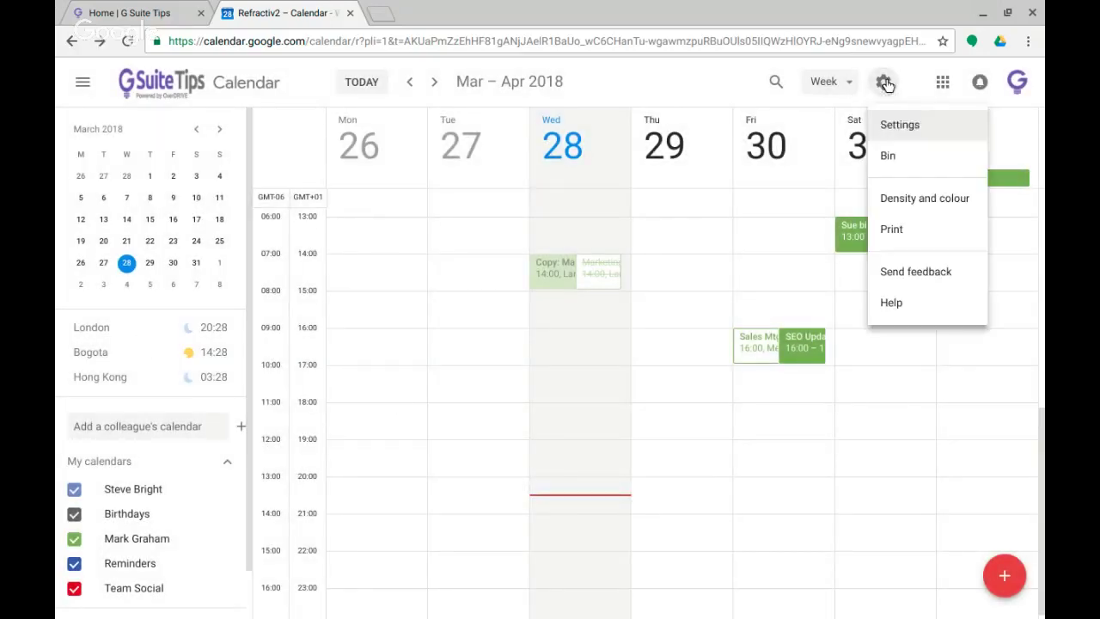
left_click(900, 126)
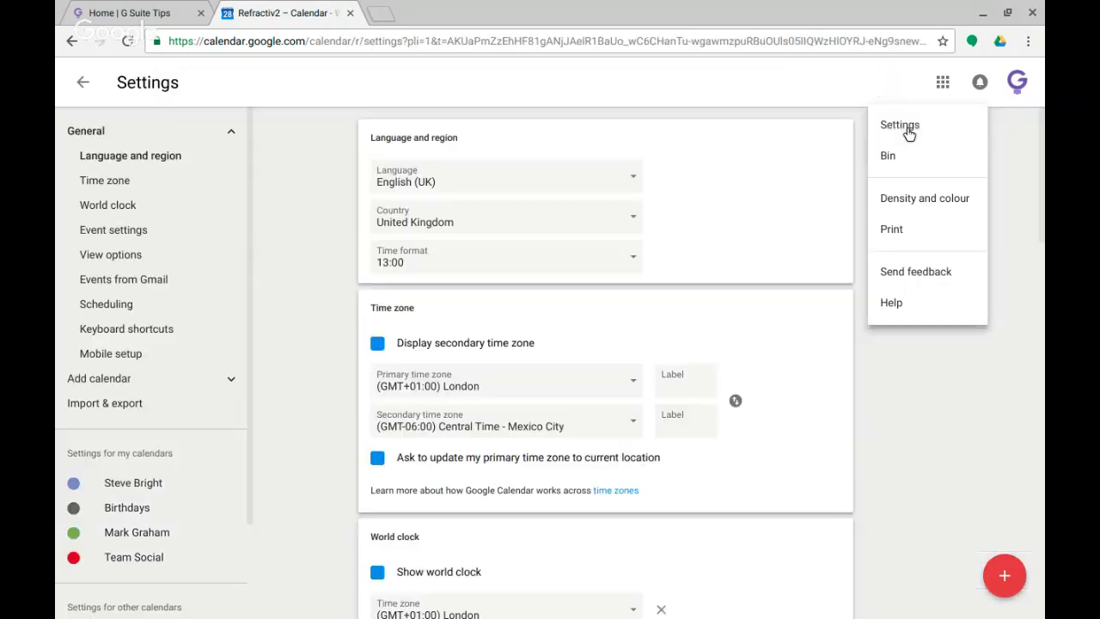
left_click(126, 204)
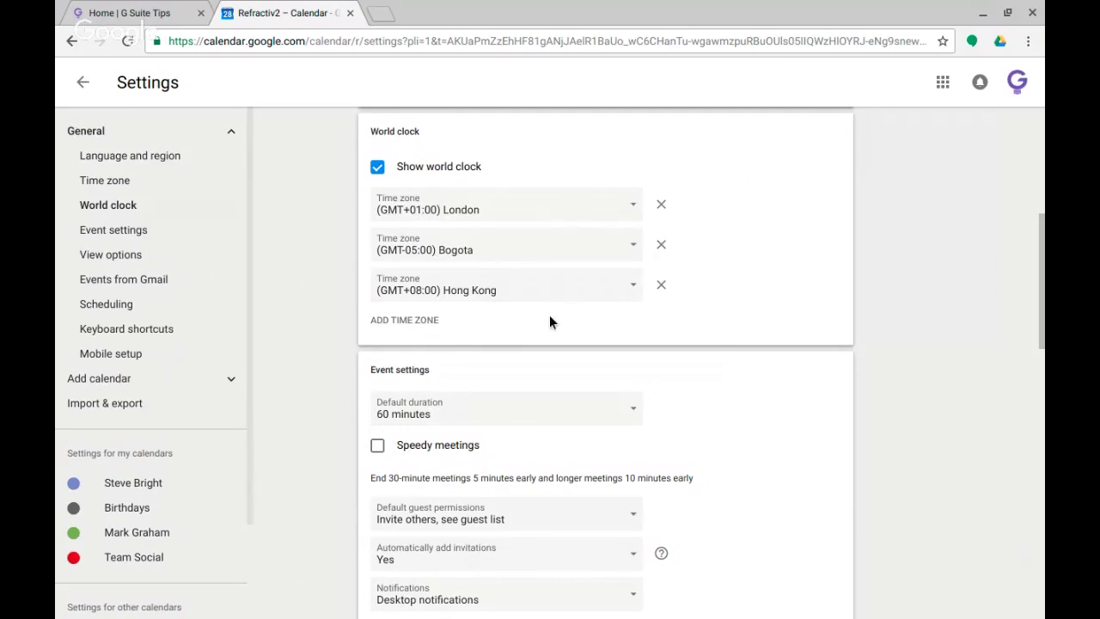
scroll(325, 306, "up", 3)
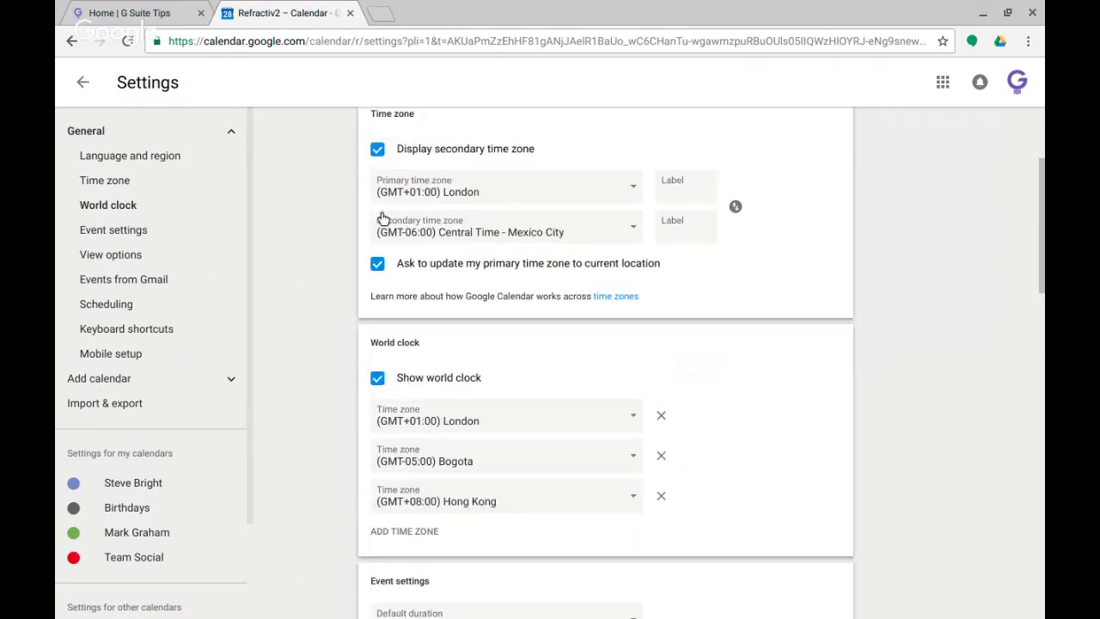
left_click(377, 150)
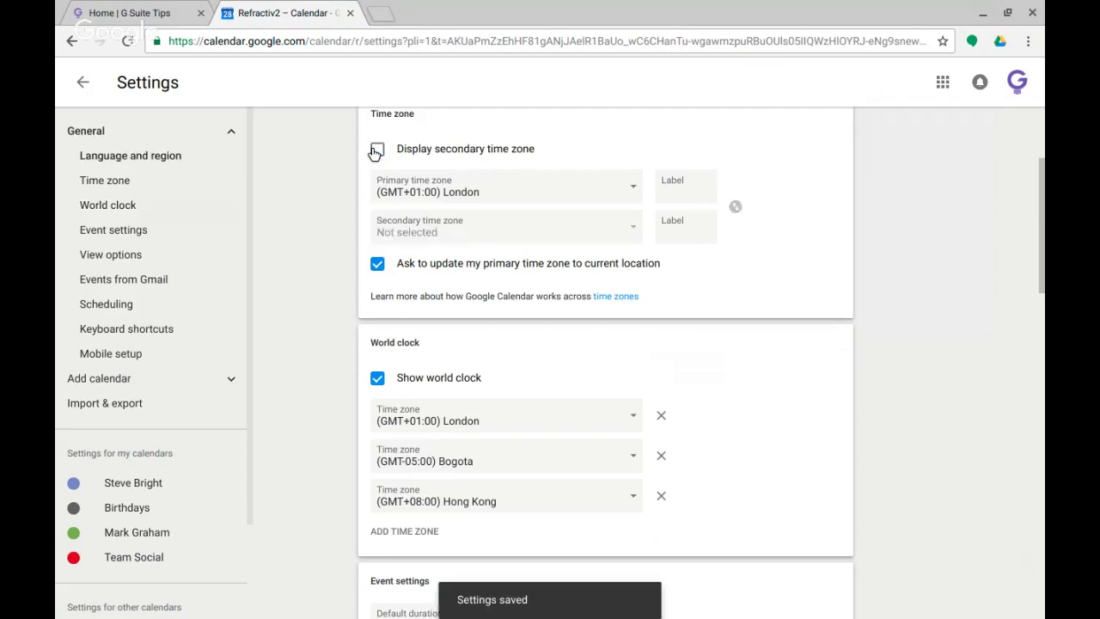
Return to the week view, check a Monday 18:00 draft event against the single GMT+01 column, then discard it
left_click(81, 80)
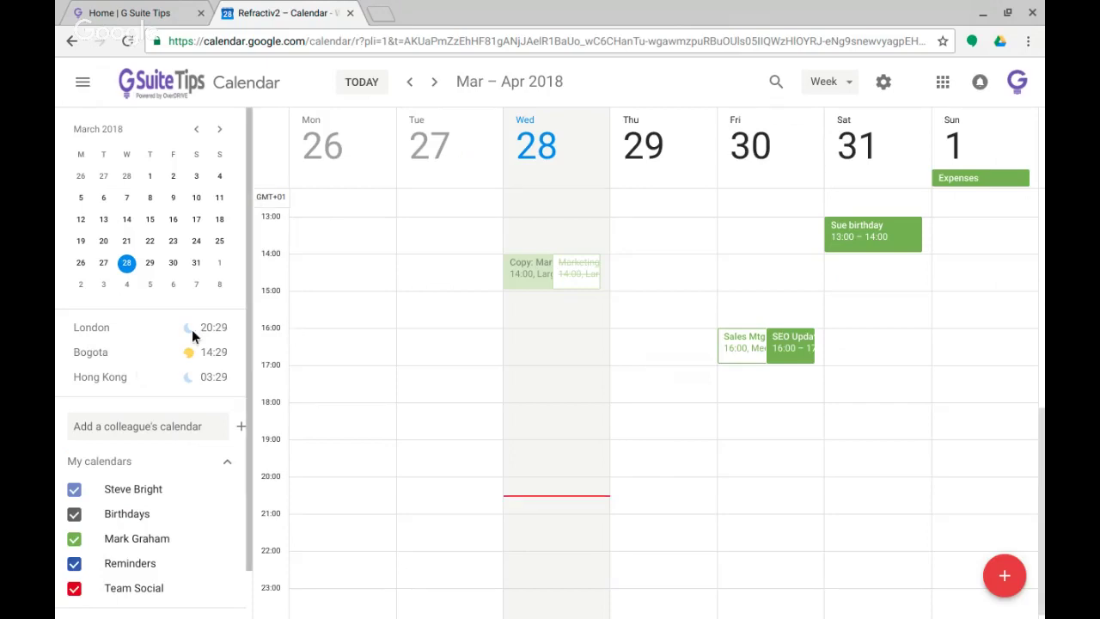
left_click(382, 416)
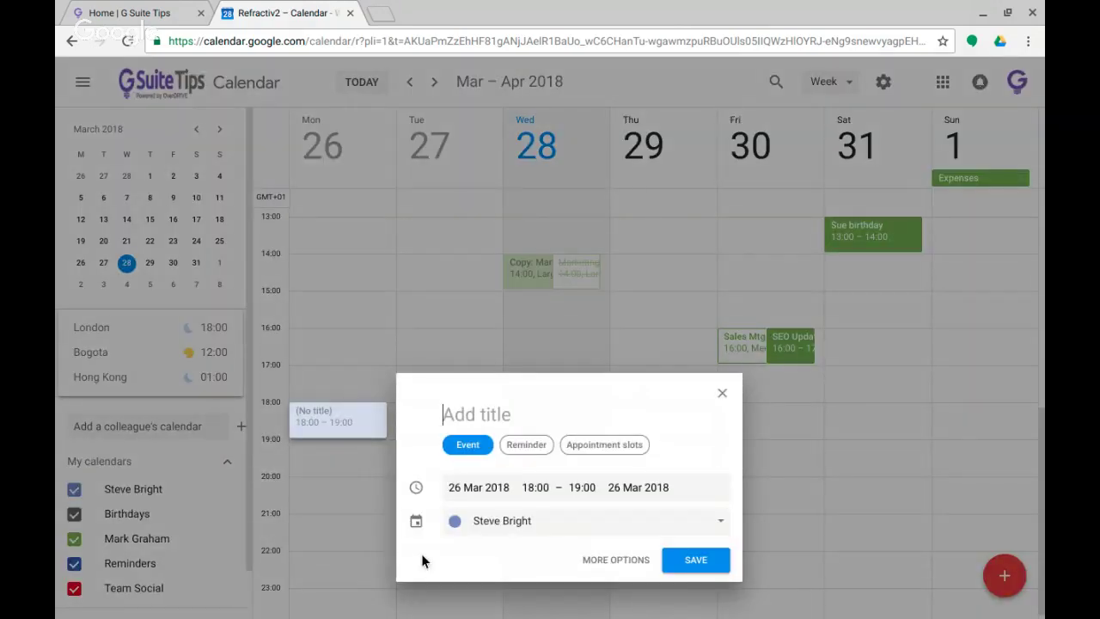
left_click(723, 395)
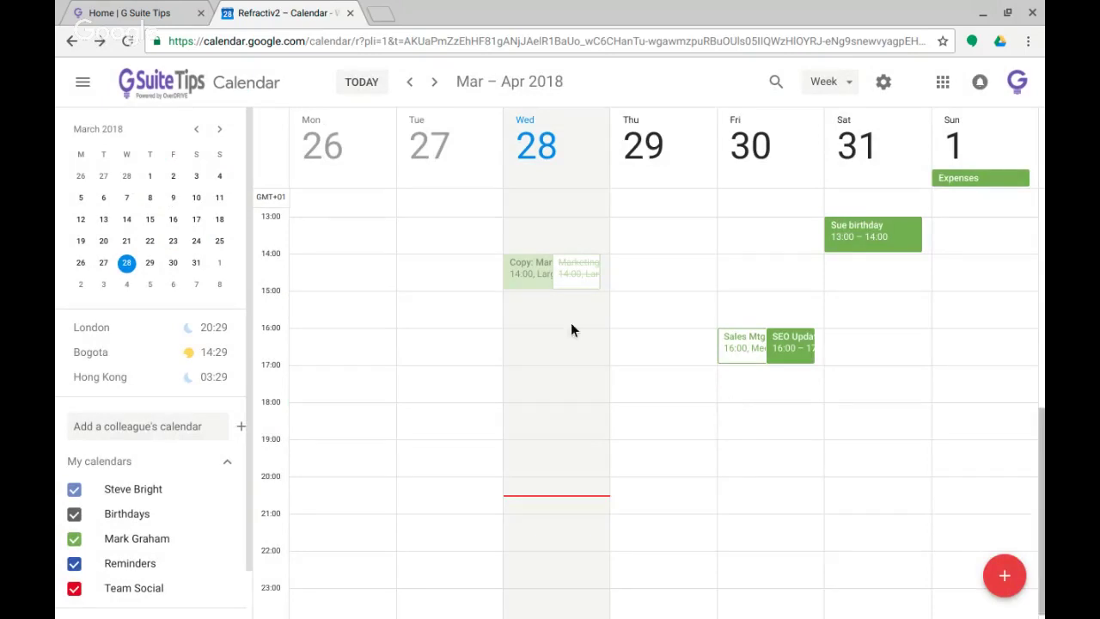
Switch back to the Home | G Suite Tips browser tab
left_click(139, 13)
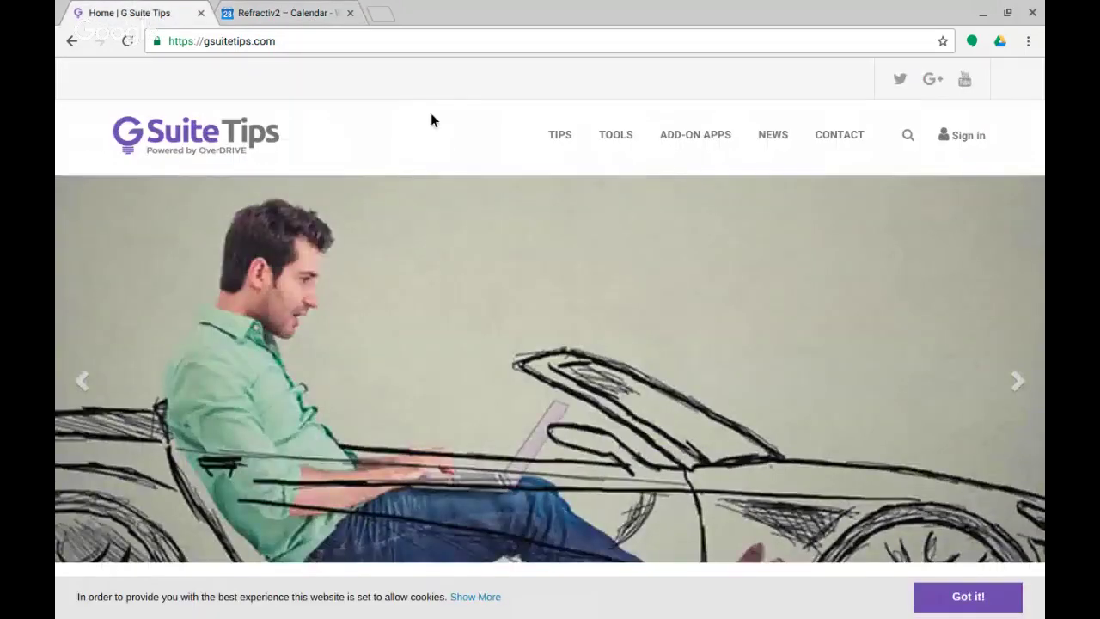